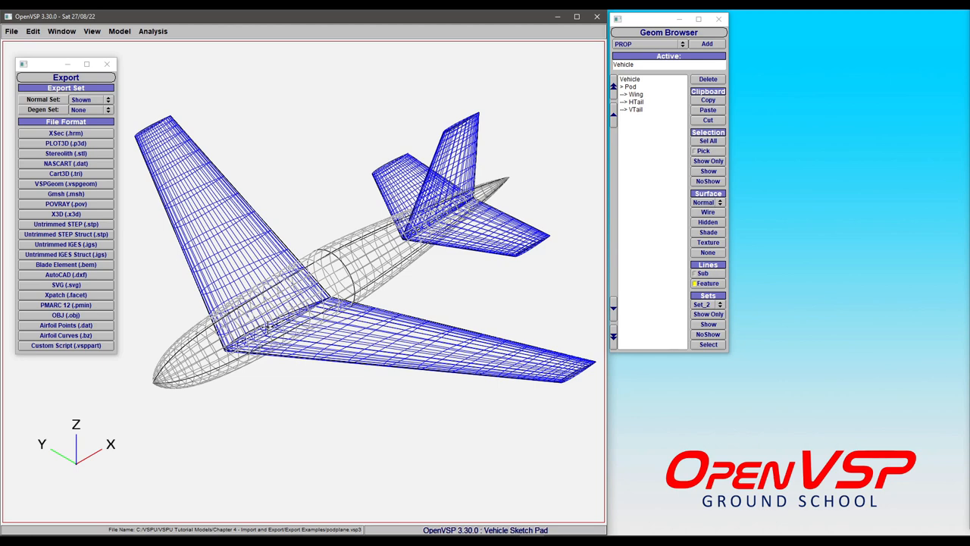
Step: Orbit the podplane wireframe model to view it from a new angle
left_click_drag(217, 348, 227, 334)
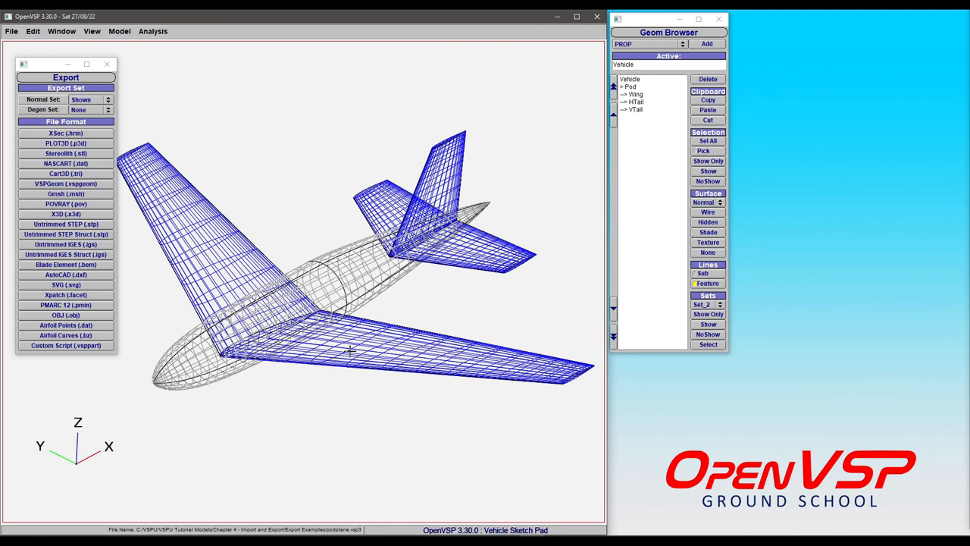
mouse_move(341, 300)
left_mouse_down()
mouse_move(382, 293)
mouse_move(369, 303)
left_mouse_up()
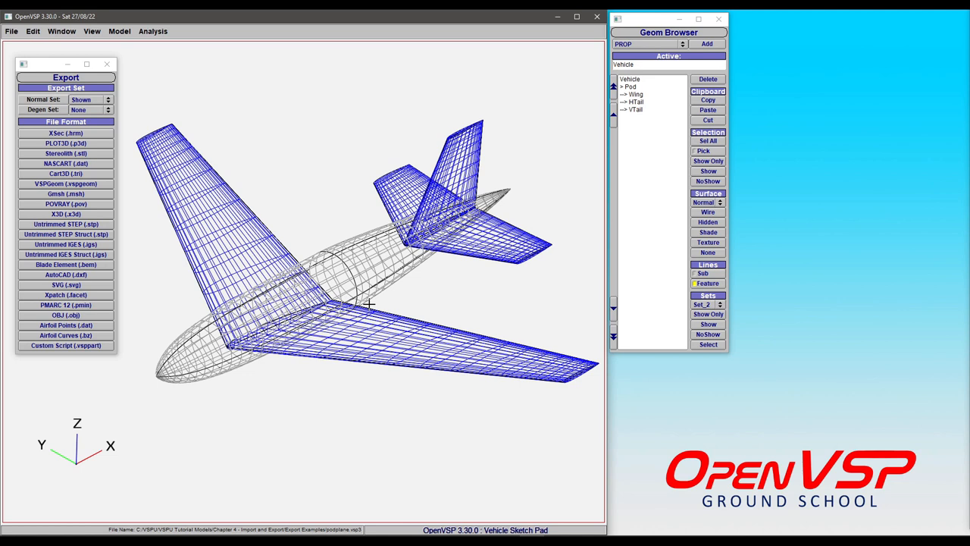
Step: In the Untrimmed STEP options keep FT length units, enable Split Surfaces and uncheck Omit TE Surfaces
left_click(89, 227)
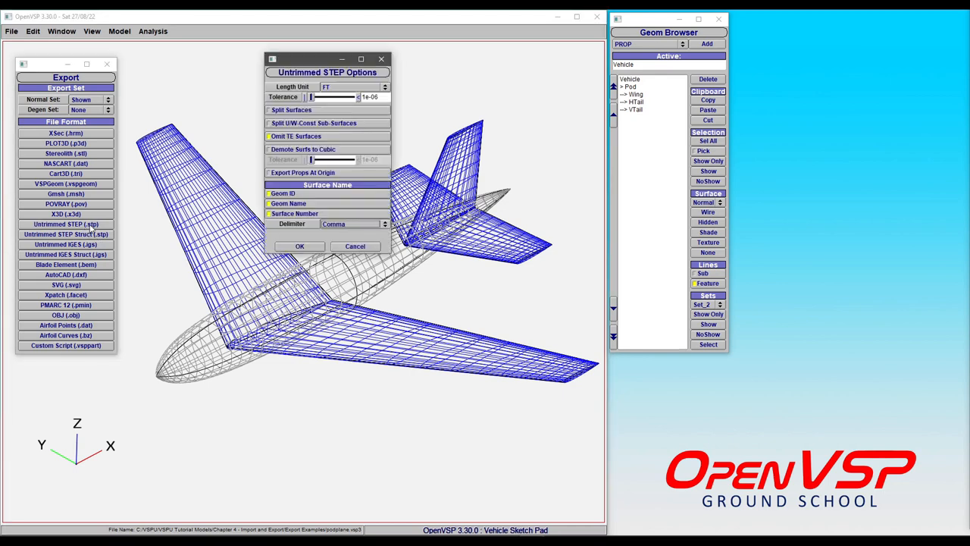
left_click_drag(310, 66, 188, 78)
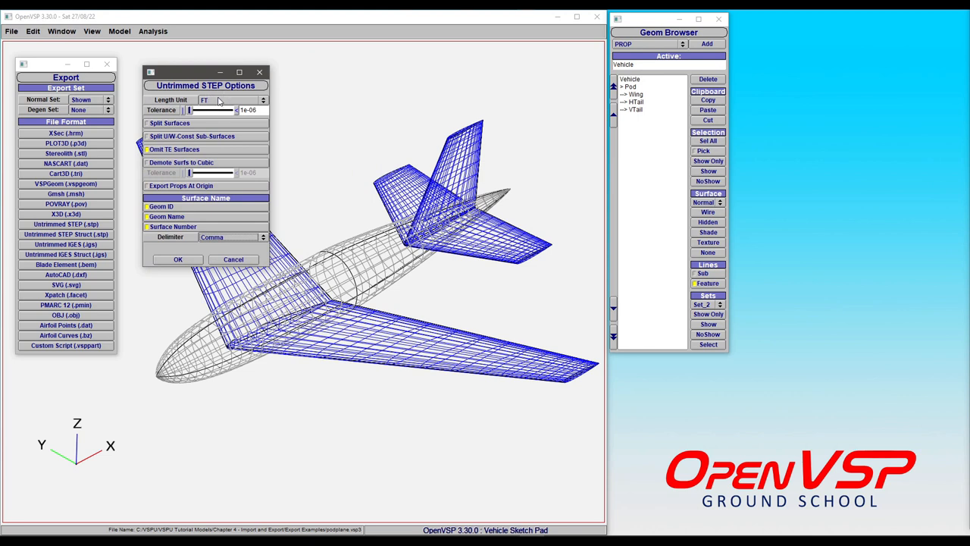
left_click(218, 101)
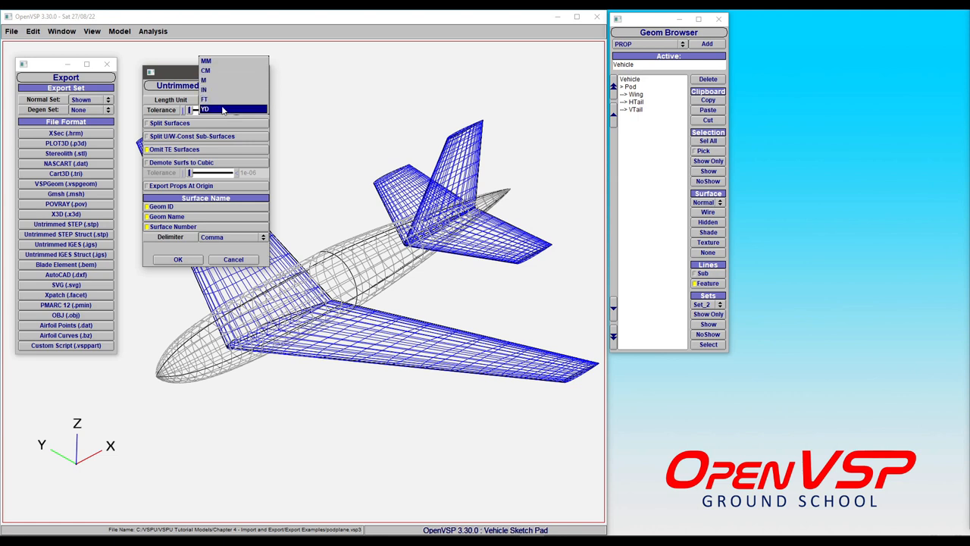
left_click(220, 100)
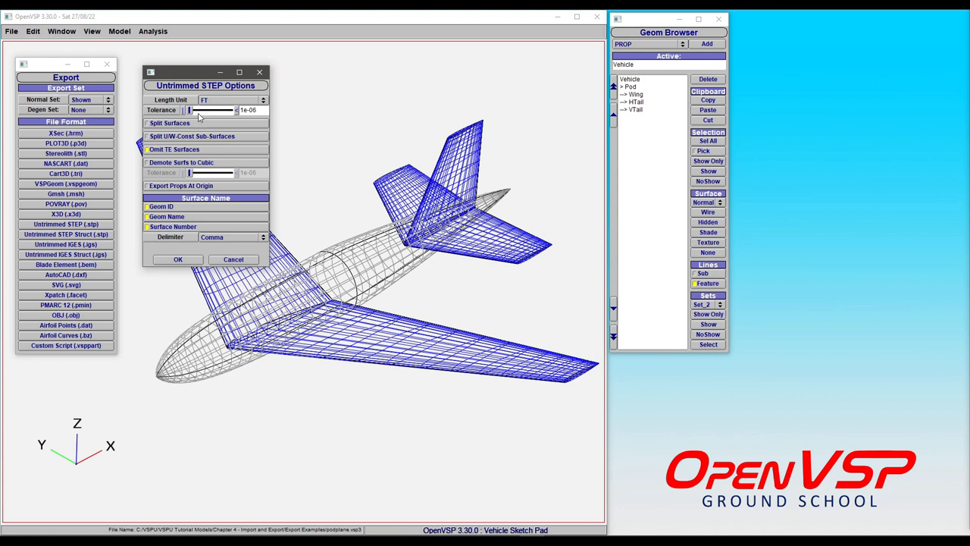
left_click(168, 123)
left_click(184, 149)
Step: Toggle Demote Surfs to Cubic on and back off, leaving it unchecked
left_click(184, 163)
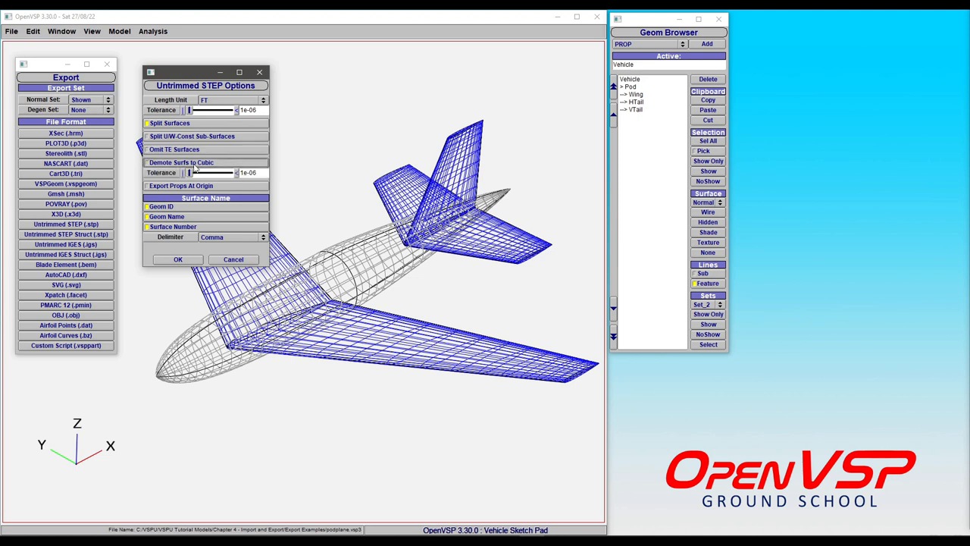
left_click(184, 163)
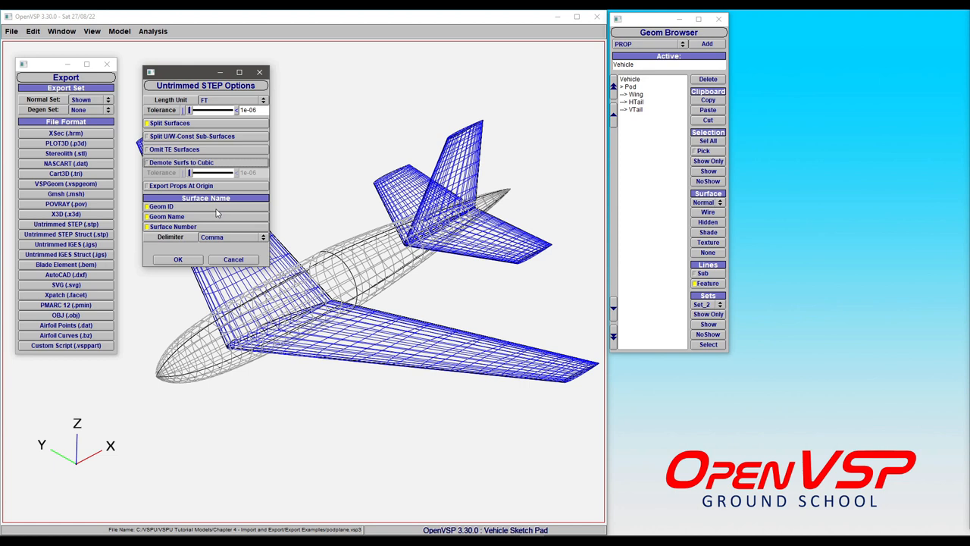
Step: Keep Comma as the surface name delimiter and write the untrimmed STEP file podplane.stp
left_click(235, 237)
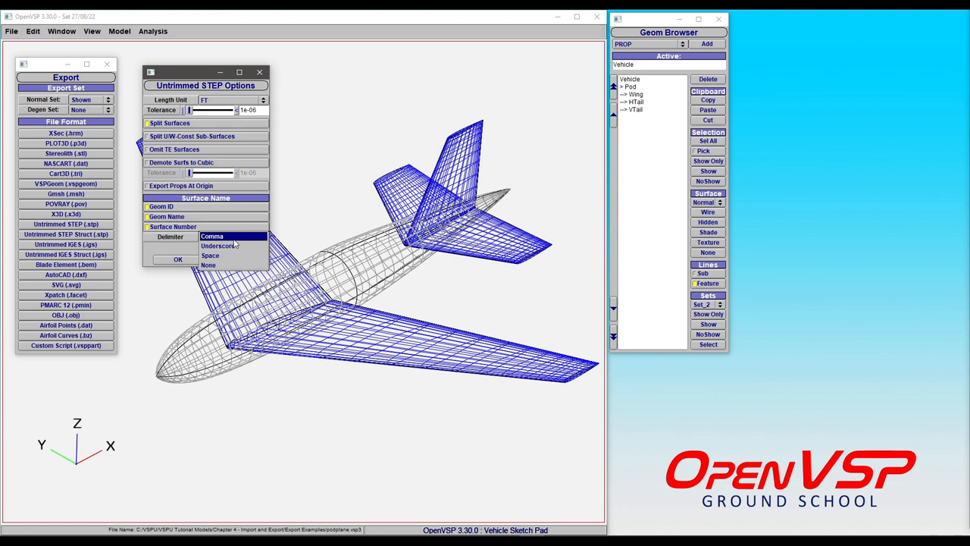
left_click(234, 238)
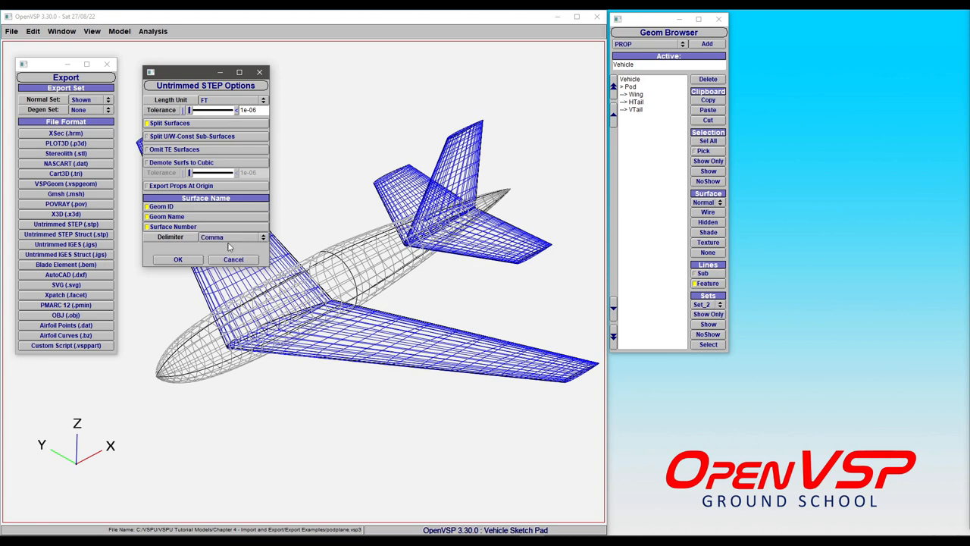
left_click(178, 260)
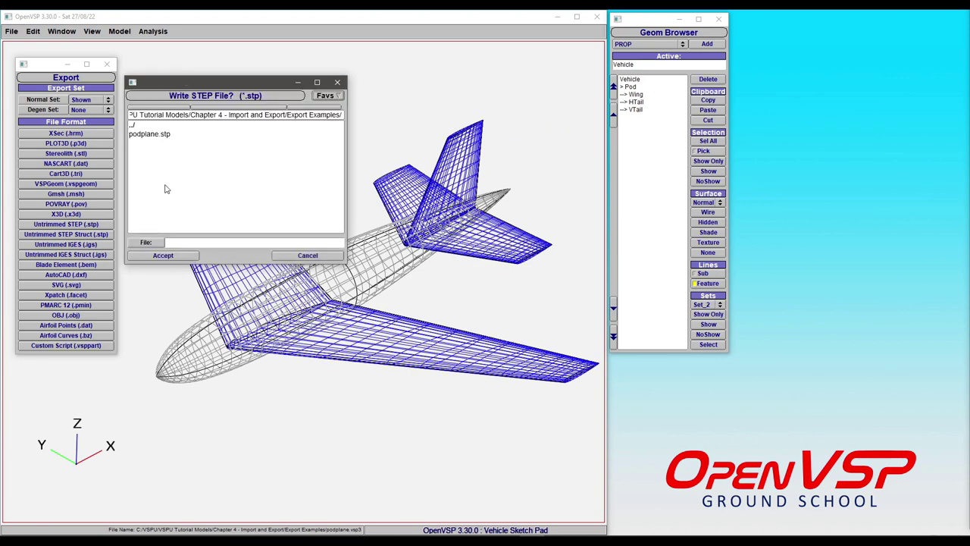
left_click(152, 134)
left_click(163, 256)
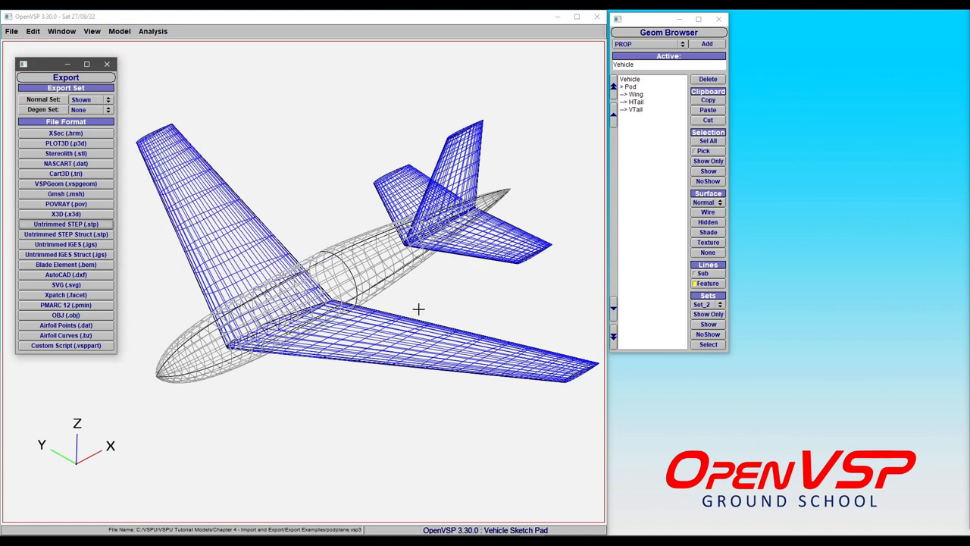
Step: Switch to Creo Parametric showing the imported PODPLANE part
left_click_drag(418, 309, 398, 305)
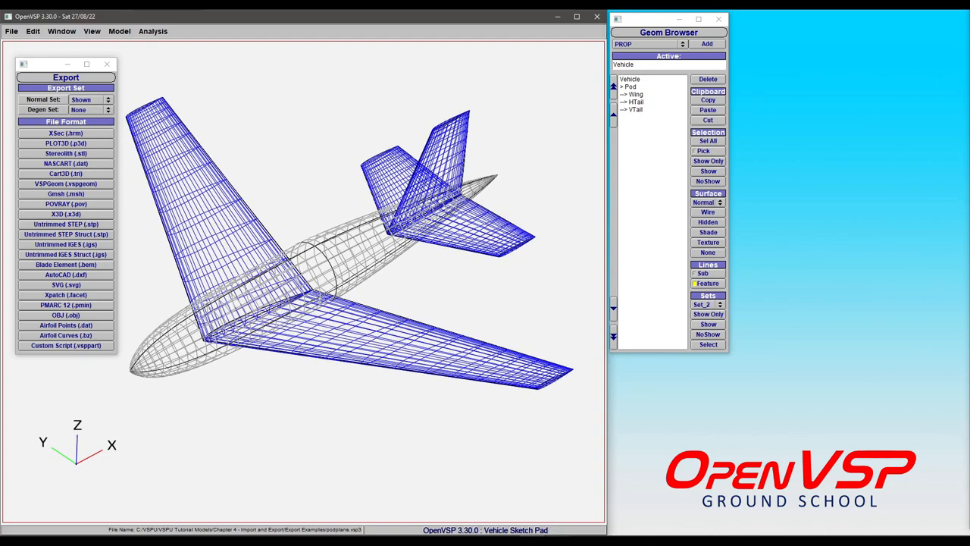
left_click(584, 540)
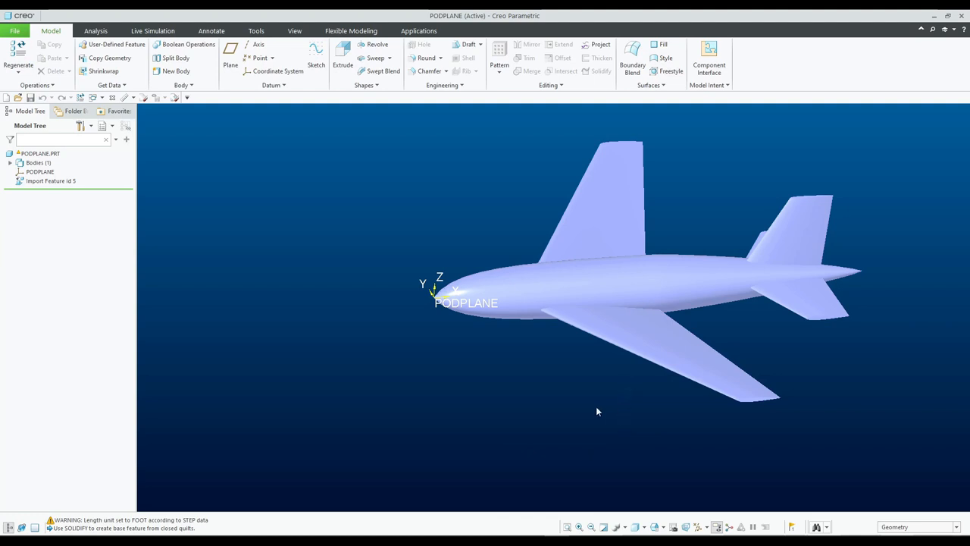
Step: Orbit the imported PODPLANE through several orientations to inspect it
middle_click_drag(596, 411, 599, 349)
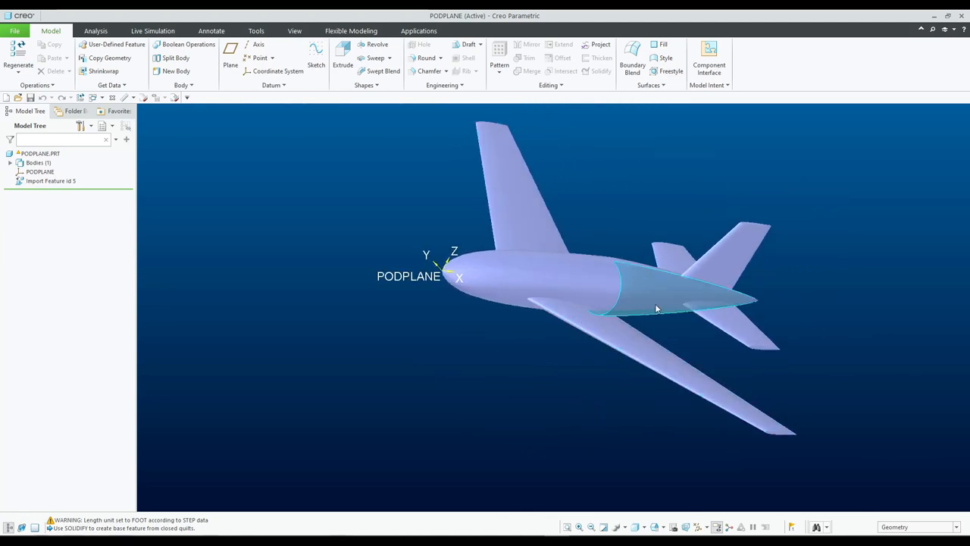
mouse_move(655, 303)
middle_mouse_down()
mouse_move(586, 325)
mouse_move(510, 282)
mouse_move(574, 371)
middle_mouse_up()
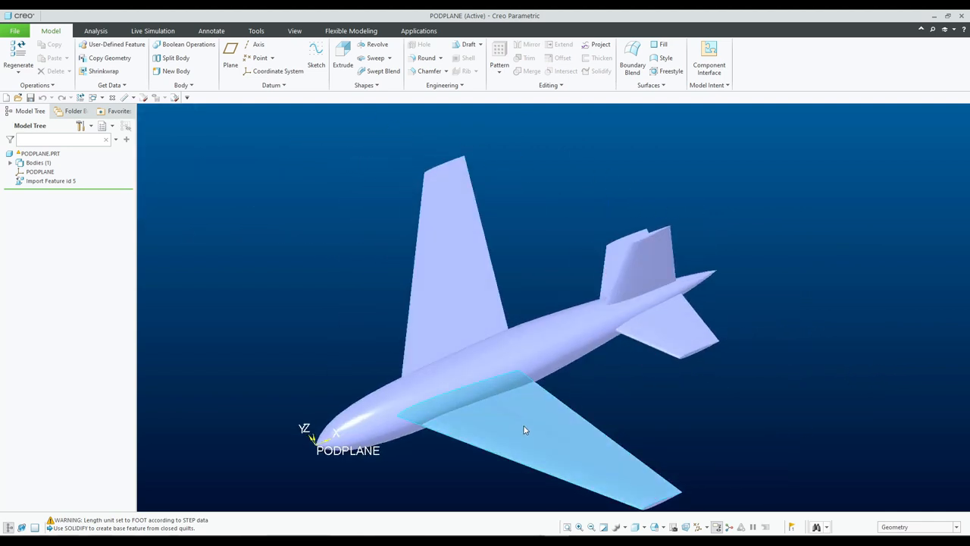
left_click(644, 526)
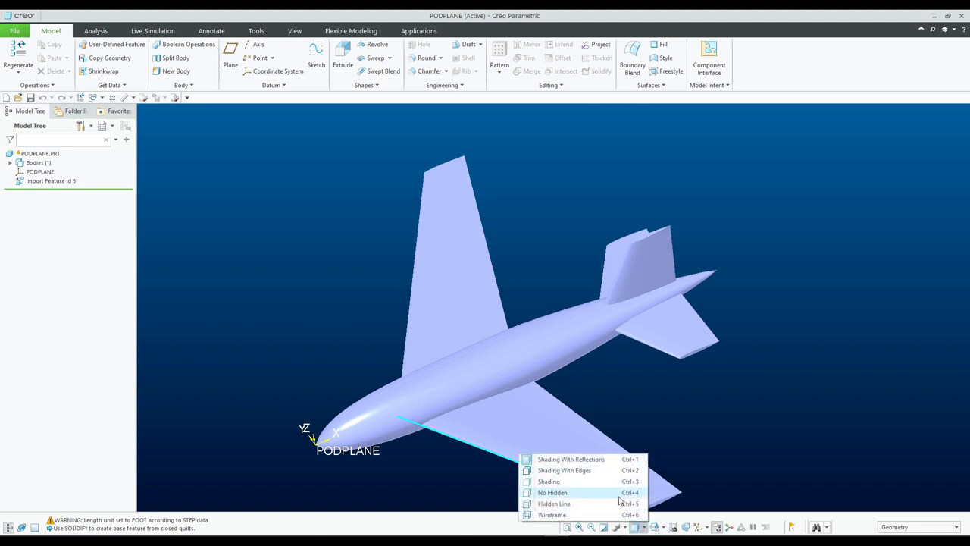
Step: Display PODPLANE as Hidden Line edges to reveal unintersected surfaces, then head back toward shaded
left_click(554, 504)
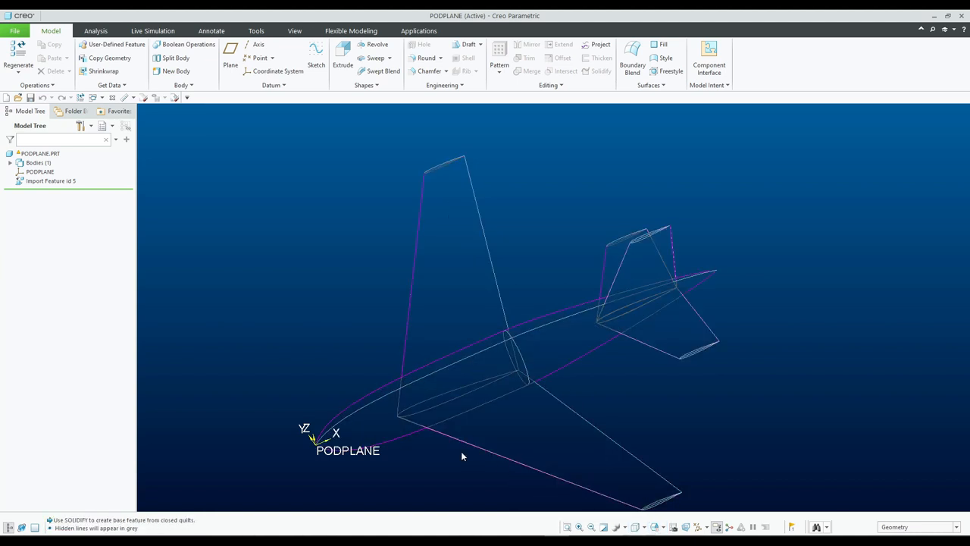
mouse_move(455, 432)
middle_mouse_down()
mouse_move(433, 389)
mouse_move(508, 404)
middle_mouse_up()
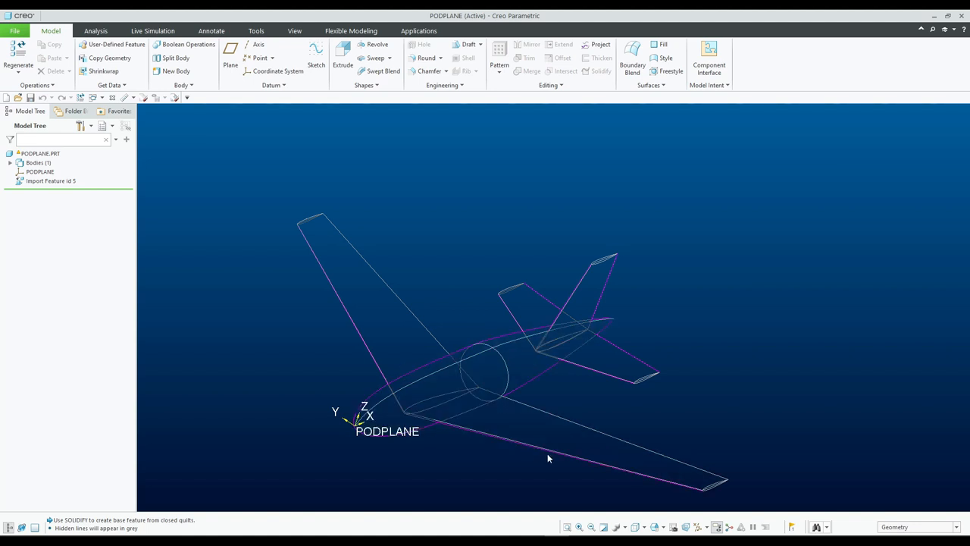
left_click(644, 526)
left_click(569, 459)
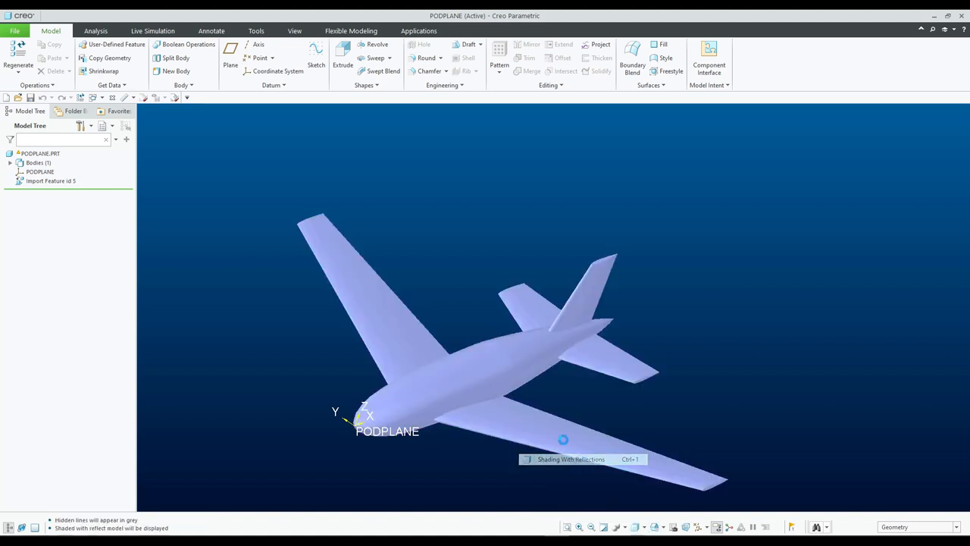
mouse_move(413, 393)
middle_mouse_down()
mouse_move(490, 406)
mouse_move(453, 385)
middle_mouse_up()
scroll(494, 405, "up", 5)
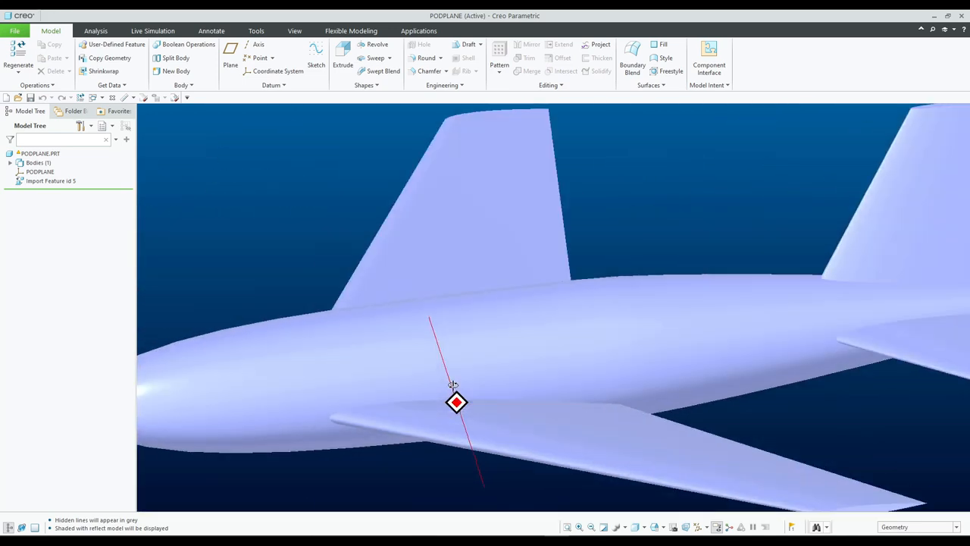
scroll(453, 385, "down", 5)
middle_click_drag(455, 398, 477, 395)
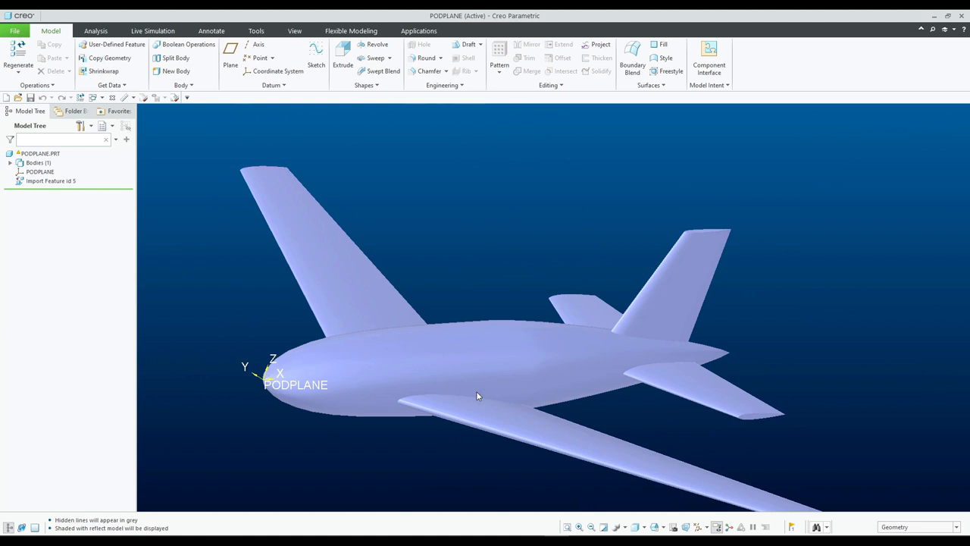